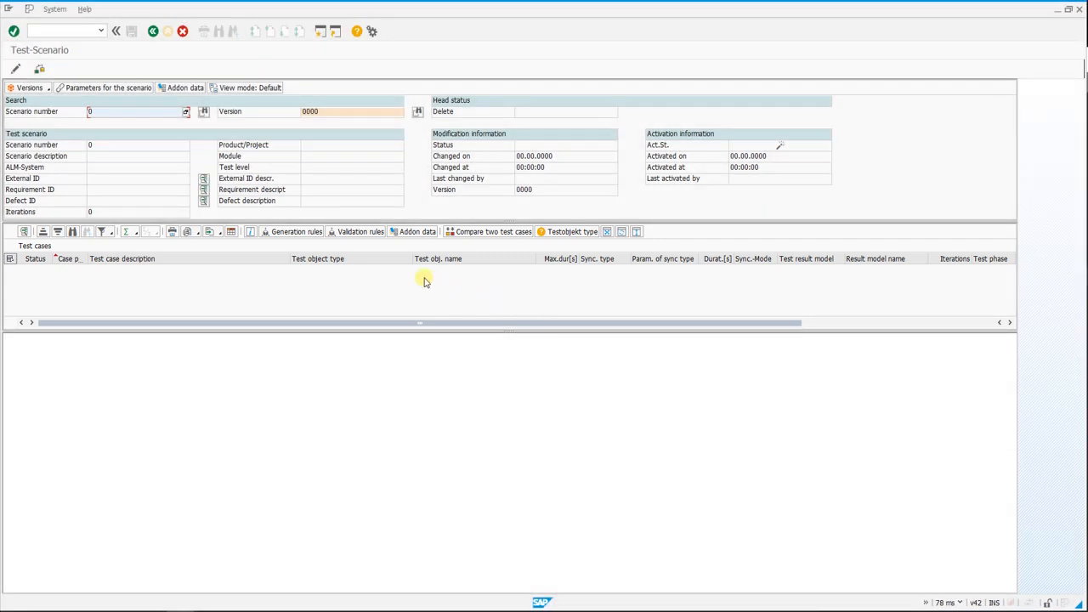
# - Create a new test scenario in change mode with the description "Post document via Batch input"
pyautogui.click(16, 69)
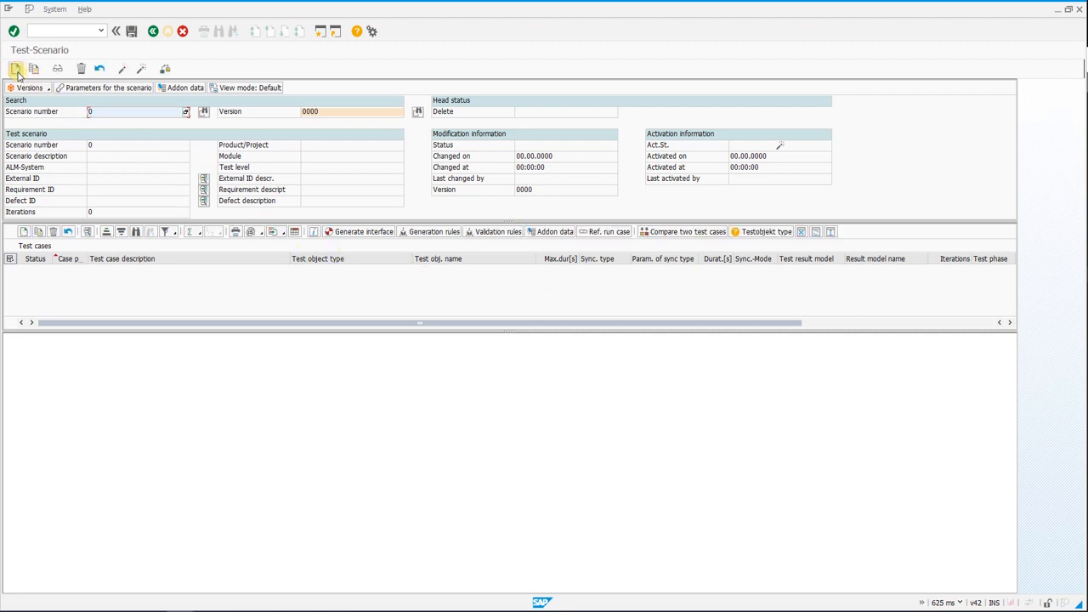
pyautogui.click(15, 69)
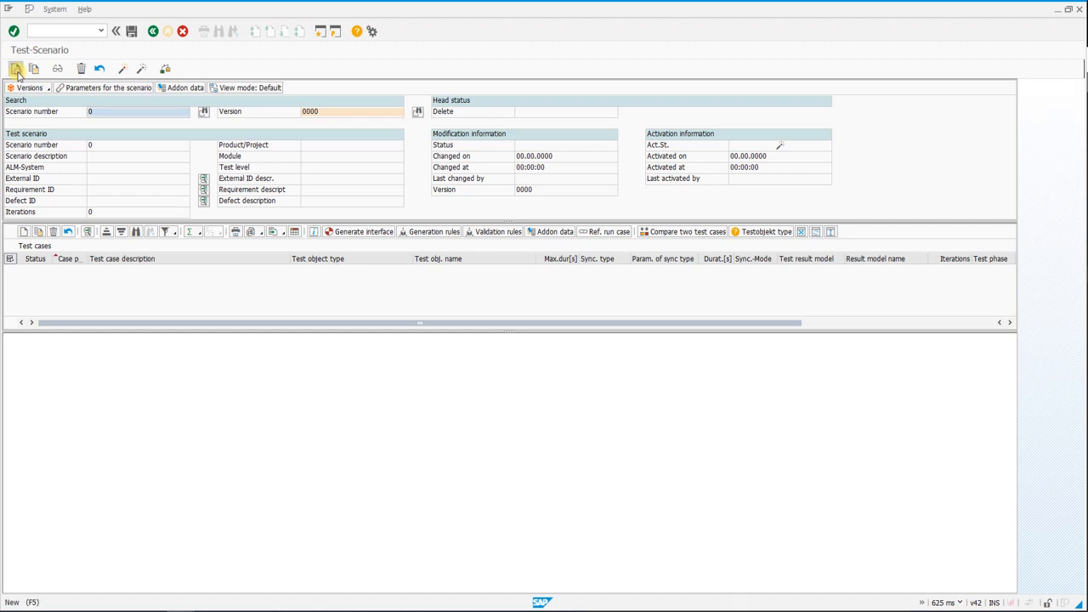
pyautogui.click(102, 158)
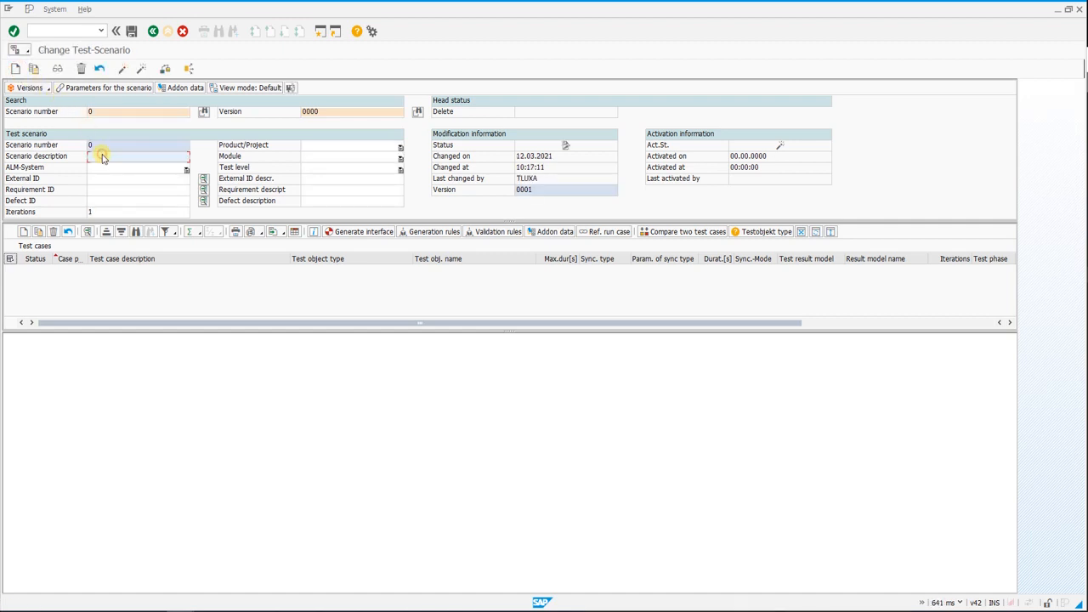
pyautogui.write('Post document via Batch input')
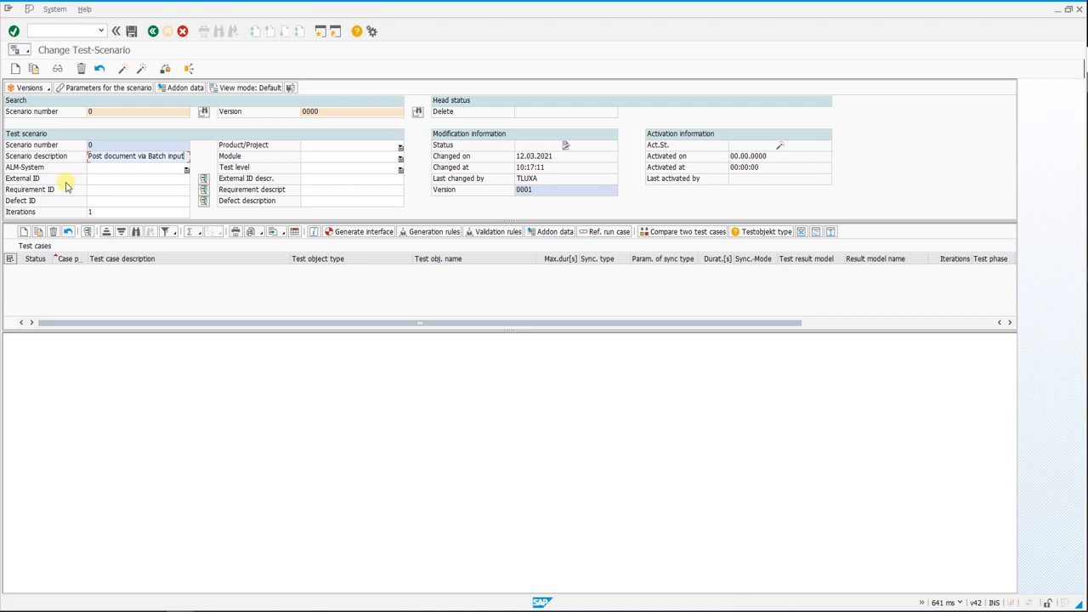
# - Add a test case to the scenario with the description "Transaction FB01"
pyautogui.click(25, 232)
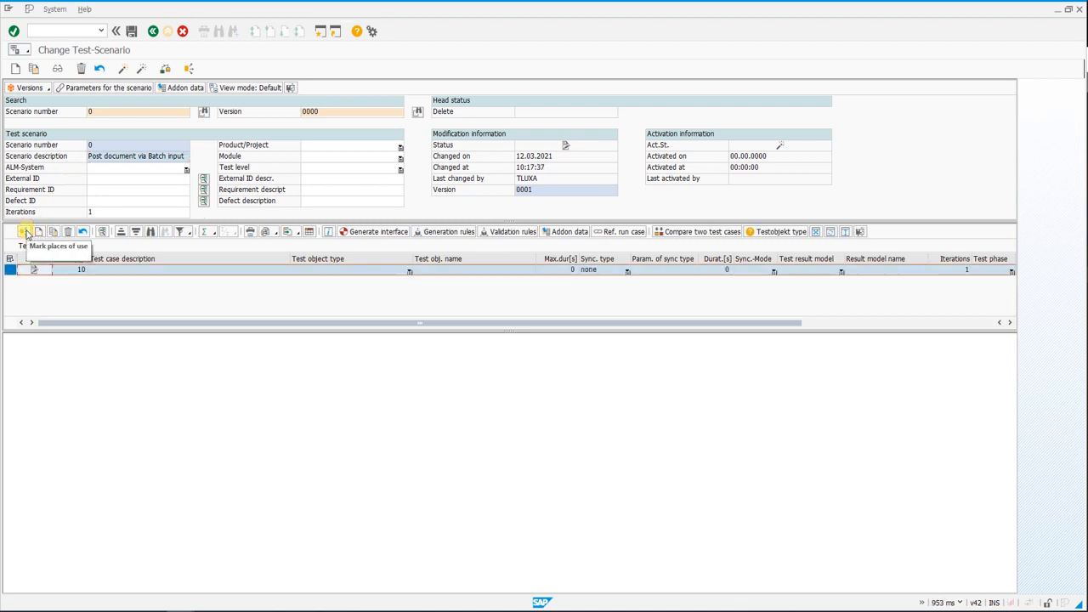
pyautogui.click(160, 272)
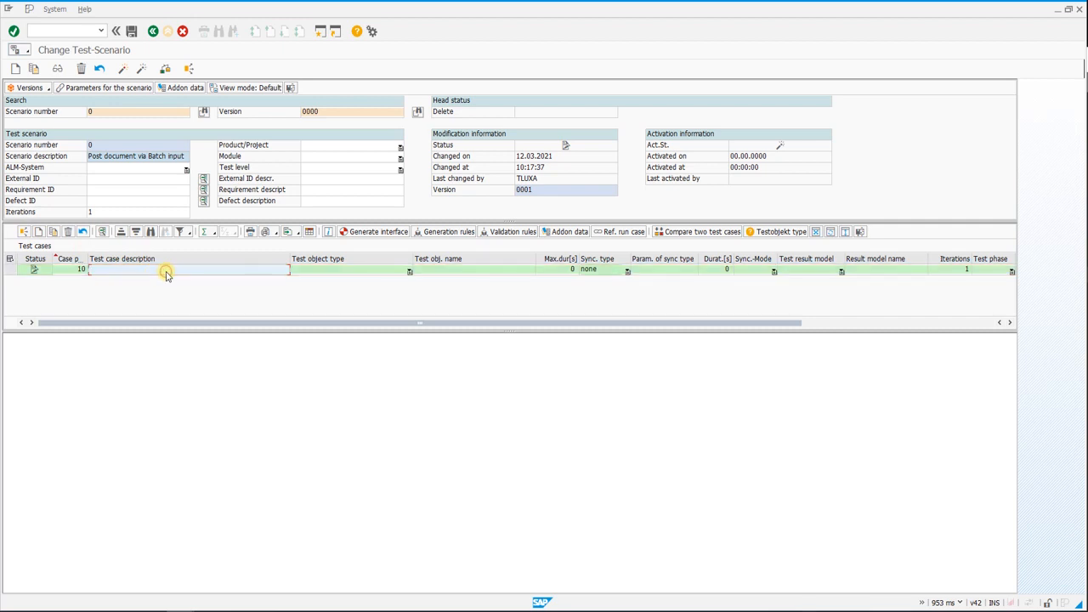
pyautogui.write('Transaction FB01')
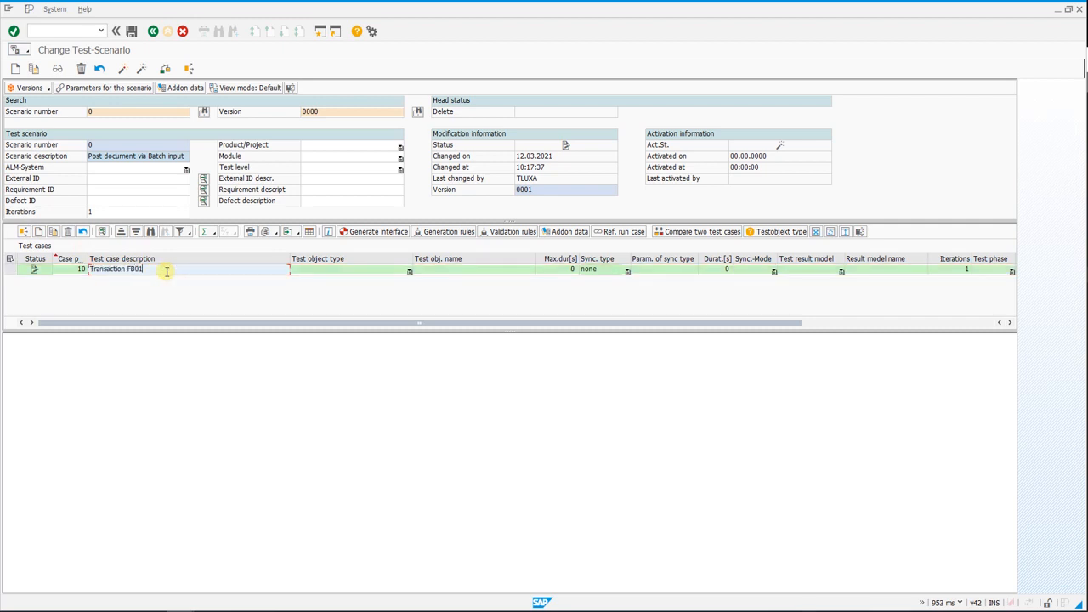
# - Set the test case's object type to Batch-Input and its test object name to FB01
pyautogui.click(409, 271)
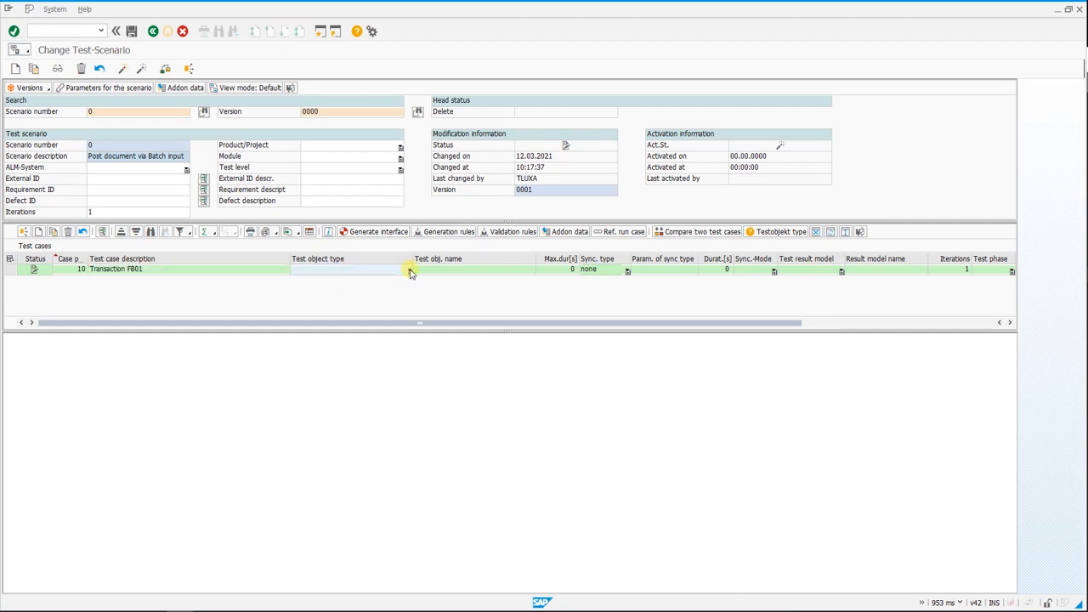
pyautogui.click(410, 271)
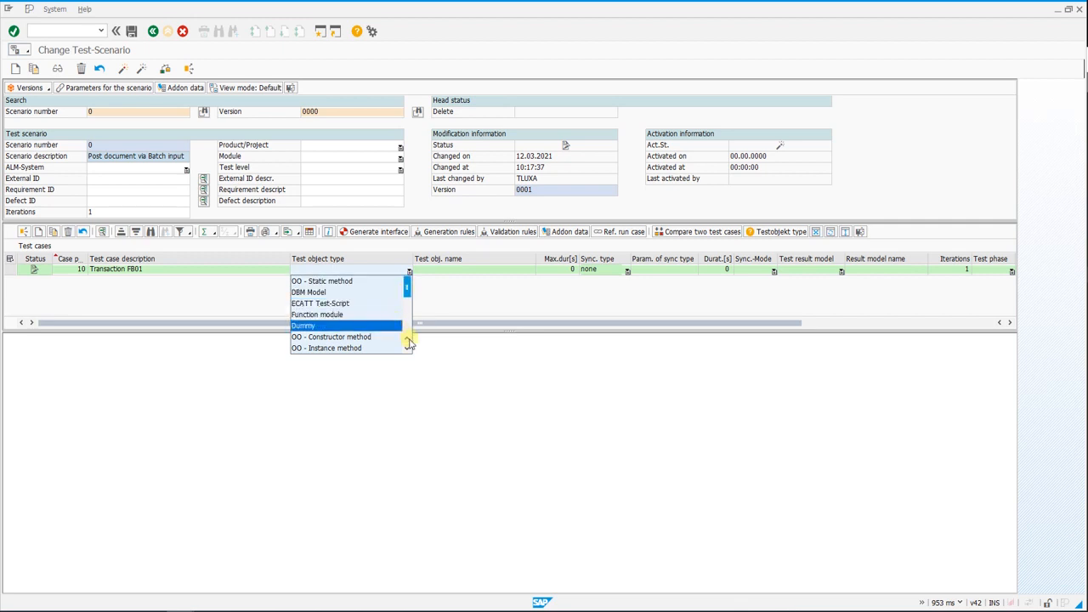
pyautogui.click(408, 347)
pyautogui.click(408, 347)
pyautogui.click(408, 348)
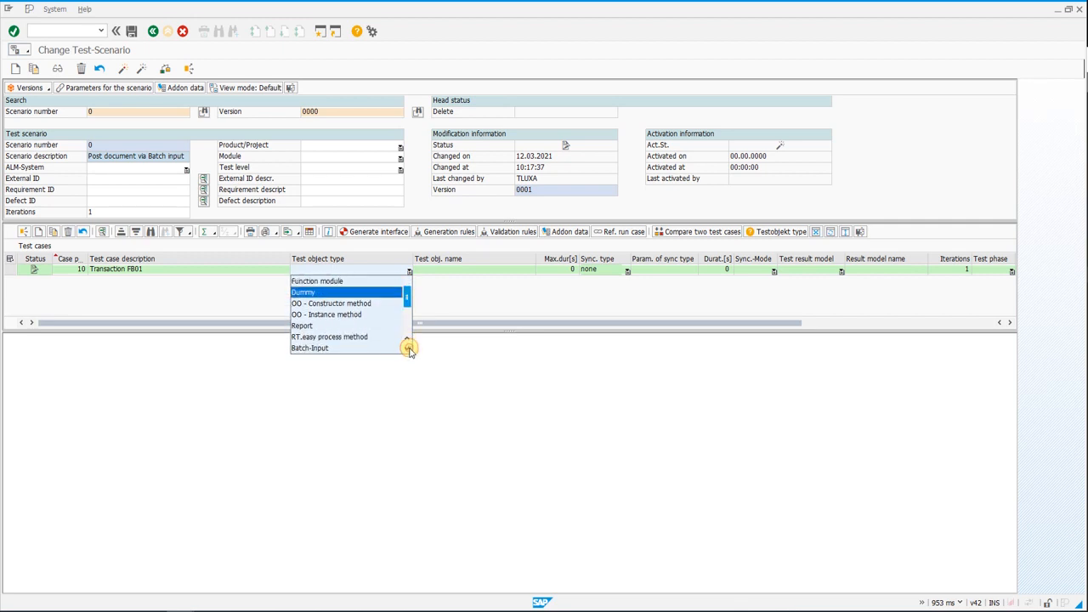
pyautogui.click(408, 347)
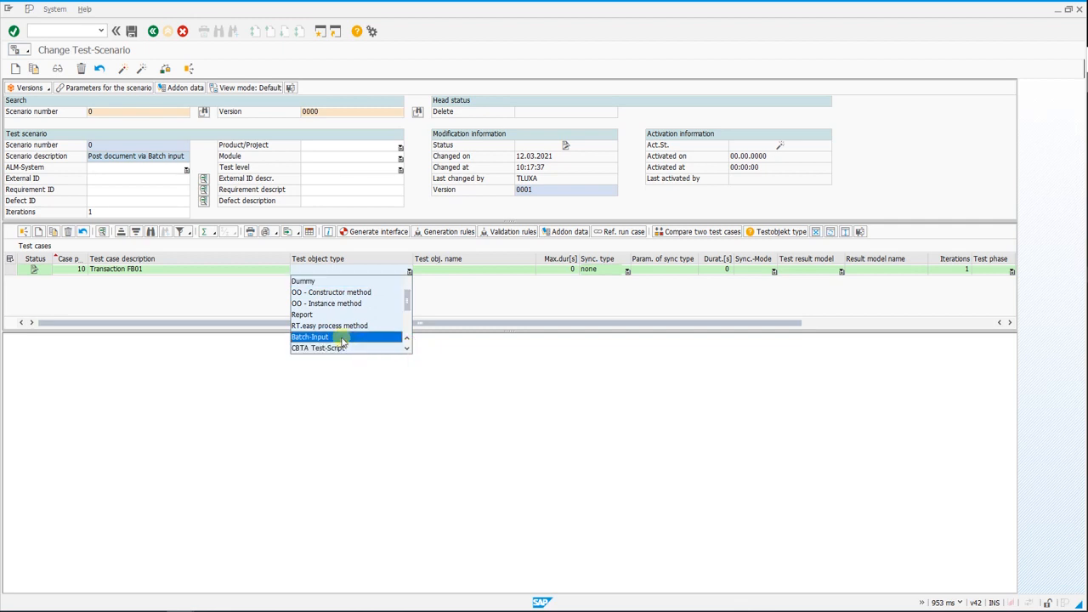
pyautogui.click(341, 337)
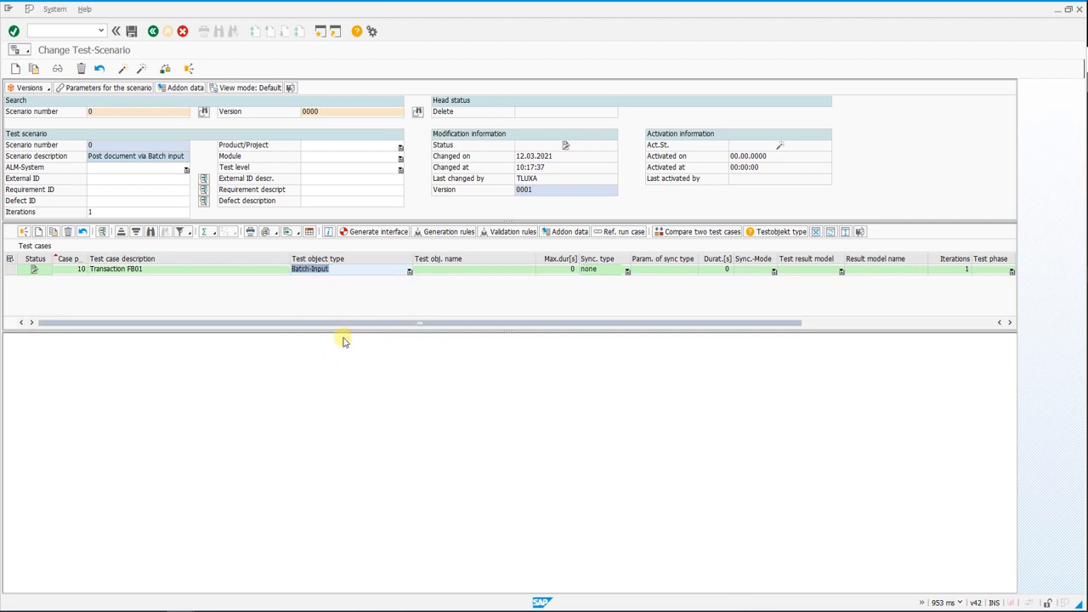
pyautogui.click(437, 274)
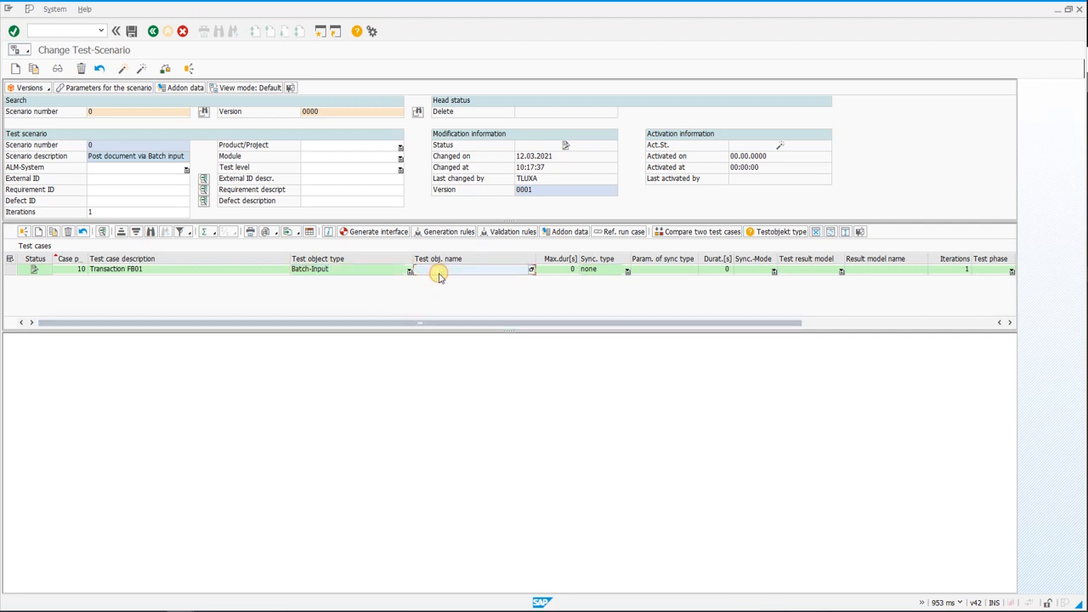
pyautogui.write('FB01')
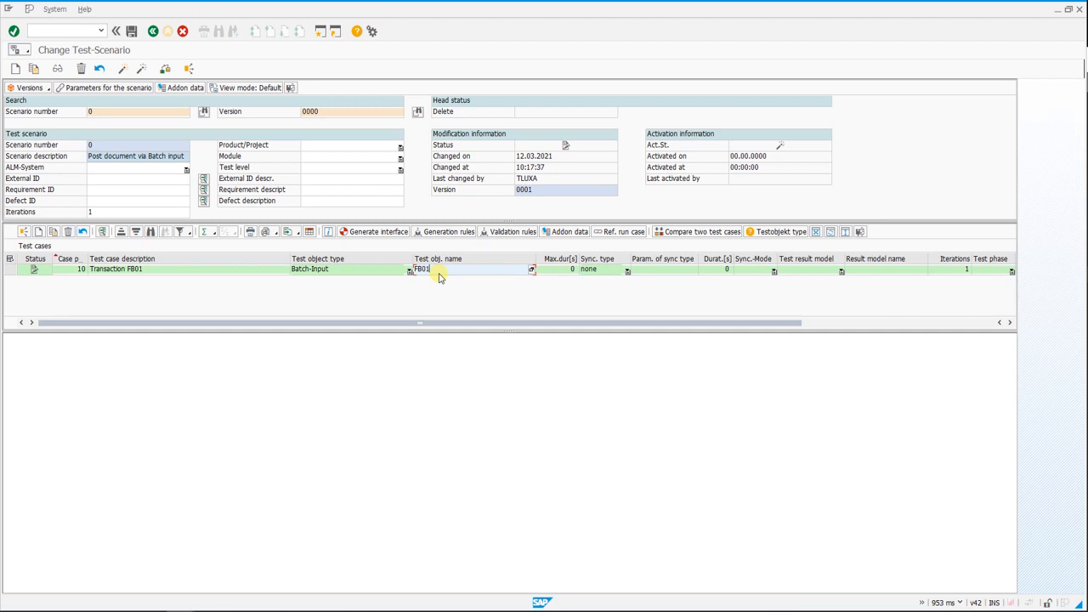
# - Generate the interface for the FB01 test case, accepting the preset recording parameters to start the transaction recording
pyautogui.click(345, 235)
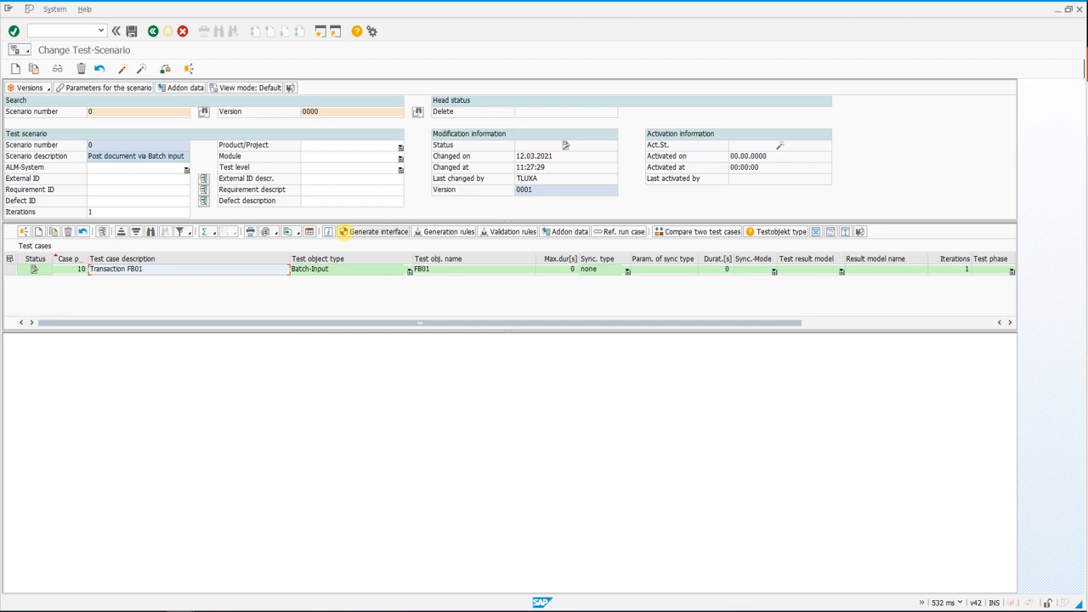
pyautogui.click(345, 234)
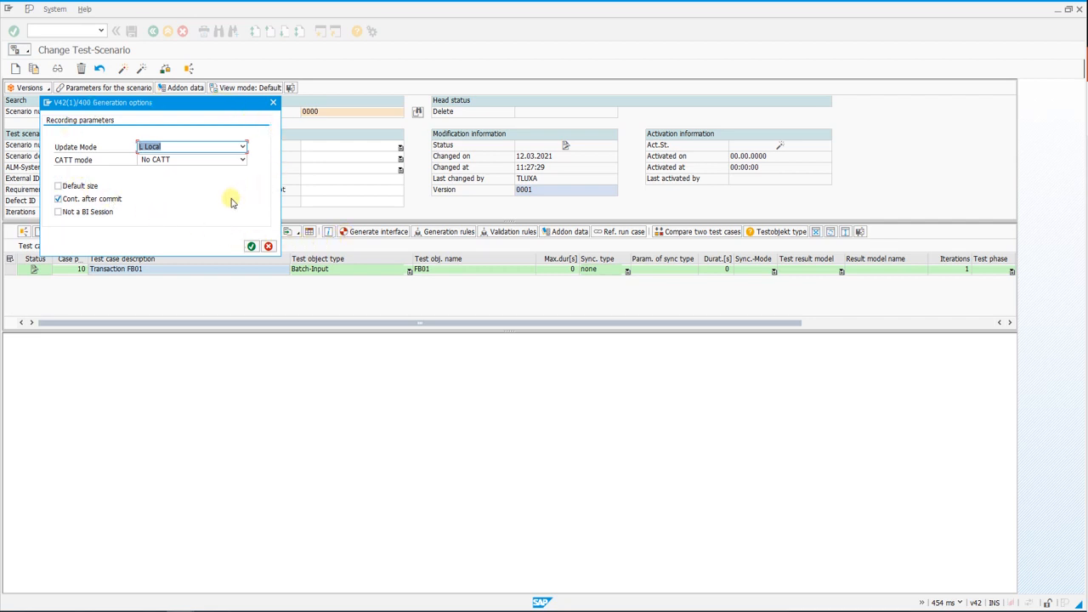
pyautogui.click(252, 248)
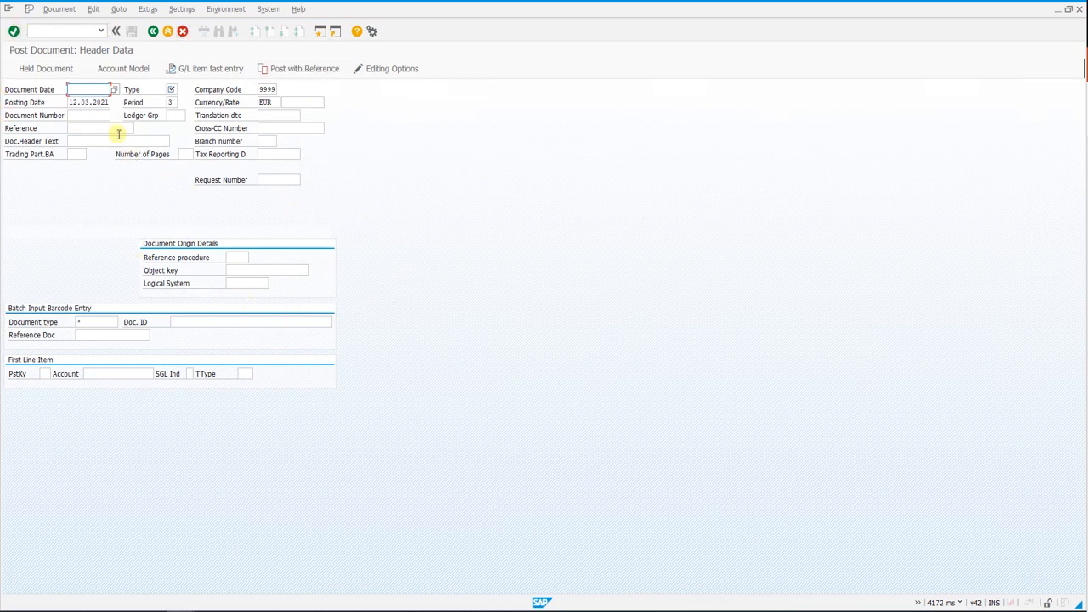
# - Fill the document header with document date and posting date 31.03.2017 and type SA, and submit it despite the fiscal-year warning
pyautogui.write('31.03.2017')
pyautogui.doubleClick(92, 101)
pyautogui.write('31.03.2017')
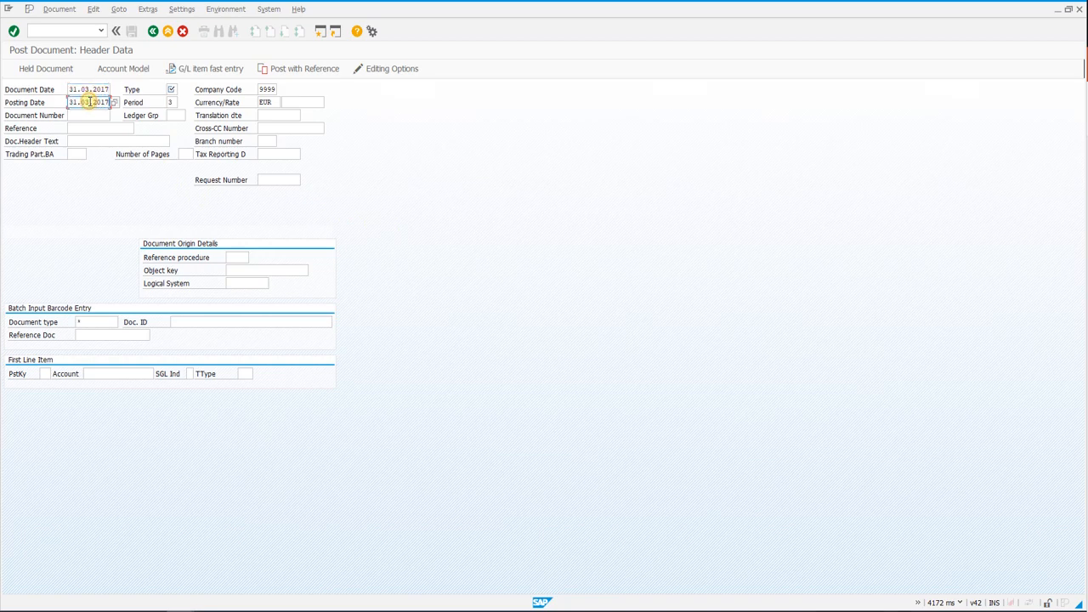
pyautogui.click(172, 89)
pyautogui.write('SA')
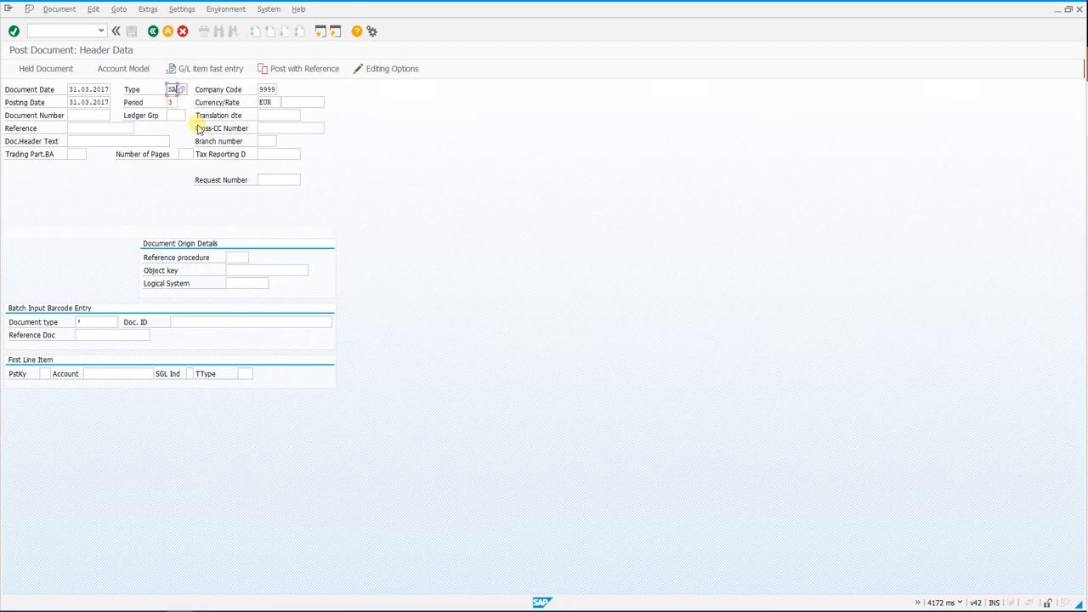
pyautogui.press('Return')
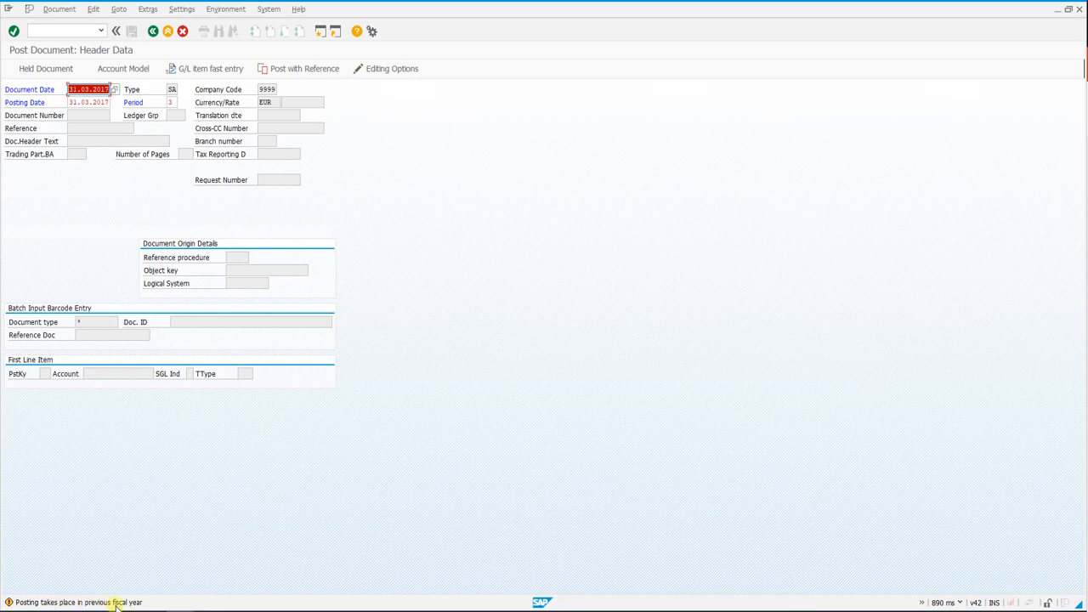
pyautogui.press('Return')
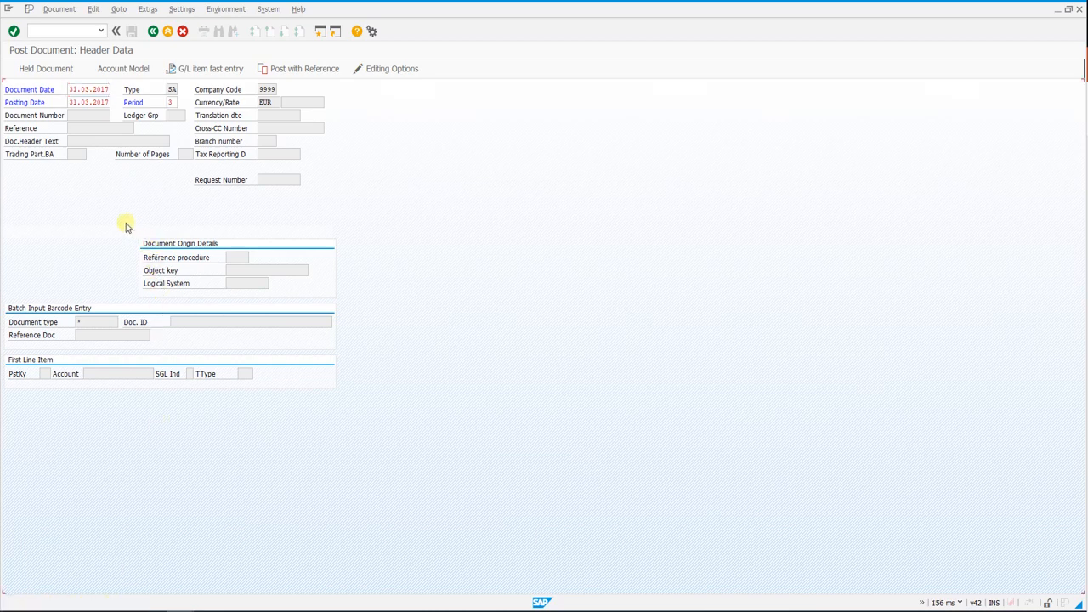
# - Enter the first line item with posting key 40 and the first suggested G/L account, and proceed to its details
pyautogui.click(44, 374)
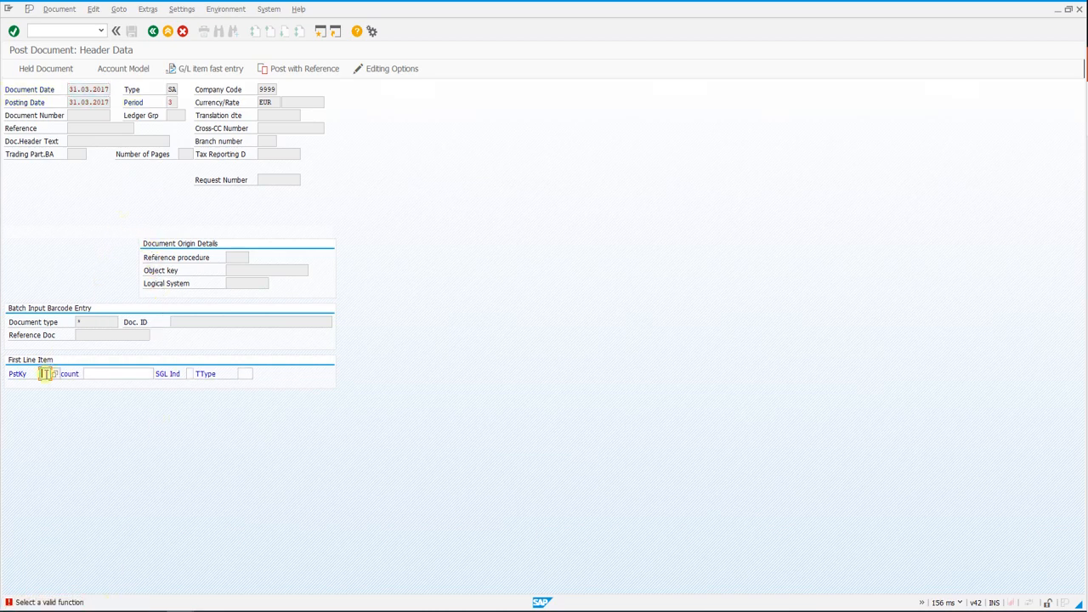
pyautogui.write('40')
pyautogui.press('Tab')
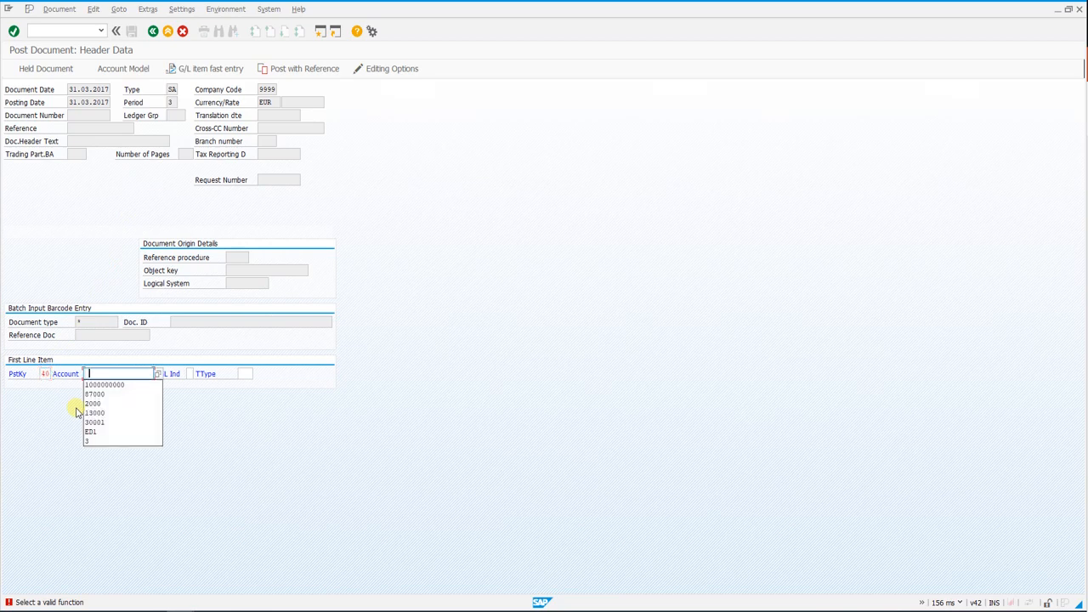
pyautogui.press('Down')
pyautogui.press('Return')
pyautogui.press('Return')
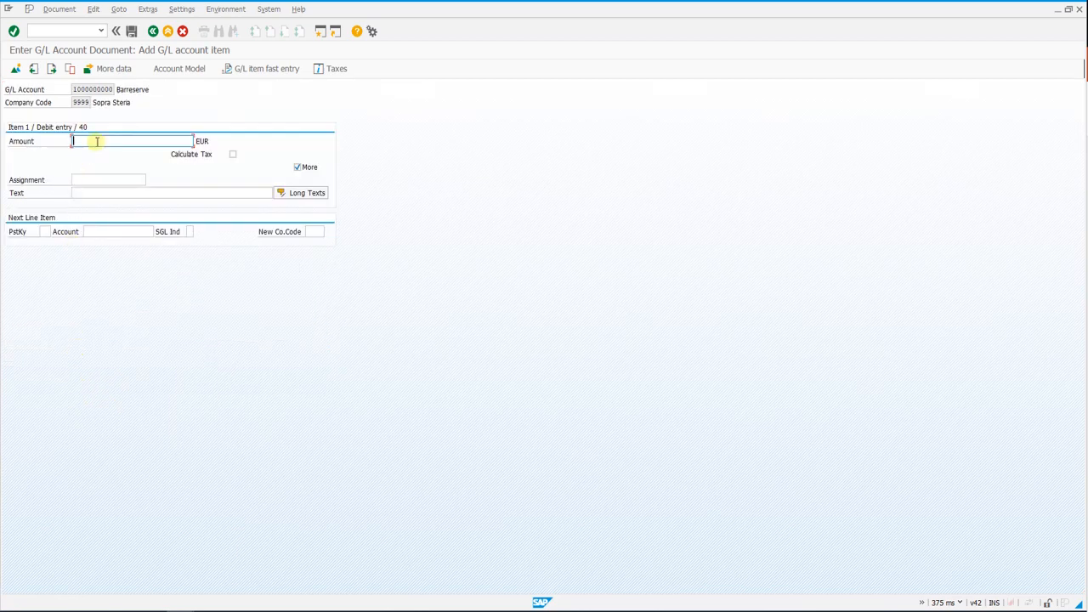
# - Set the debit item's amount to 100 EUR and its text to "Debit 100"
pyautogui.write('100')
pyautogui.click(94, 191)
pyautogui.write('Debit 100')
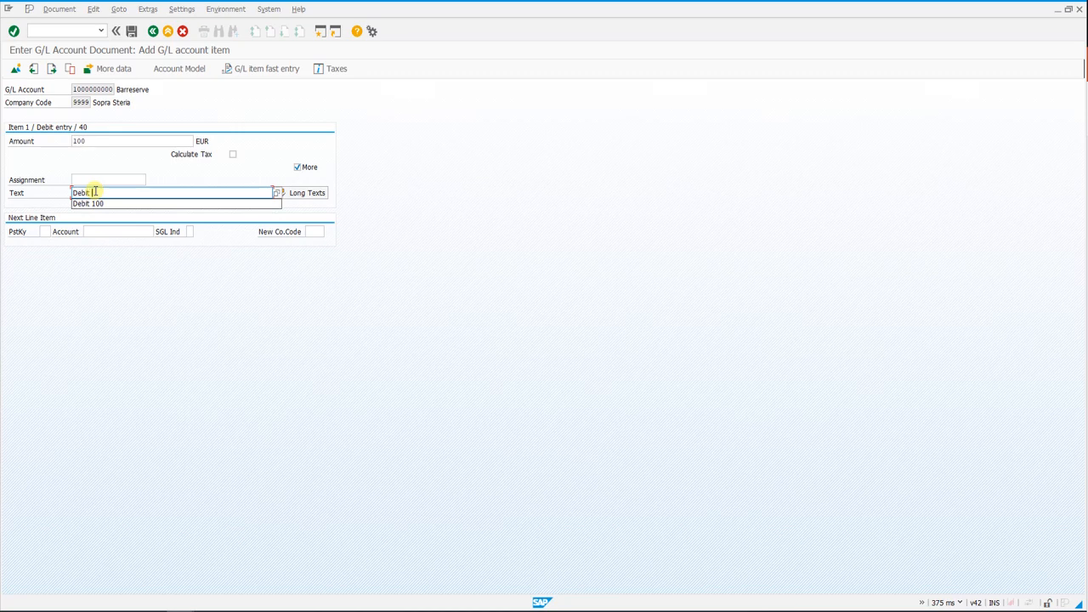
# - Enter the next line item with posting key 50 and the same G/L account, and proceed to its details
pyautogui.click(44, 231)
pyautogui.write('50')
pyautogui.press('Tab')
pyautogui.write('1000000000')
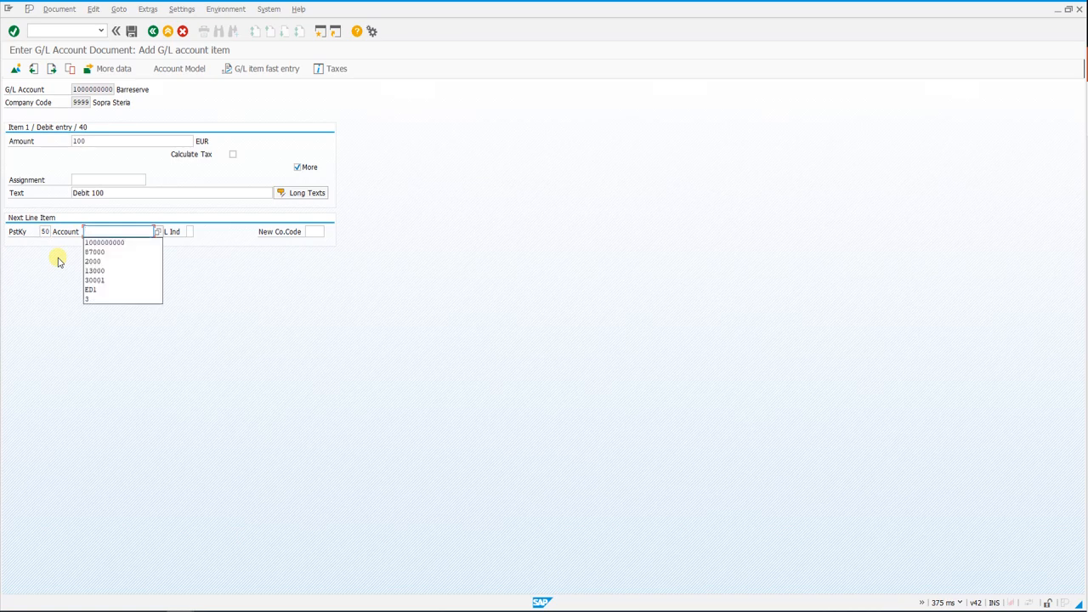
pyautogui.press('Return')
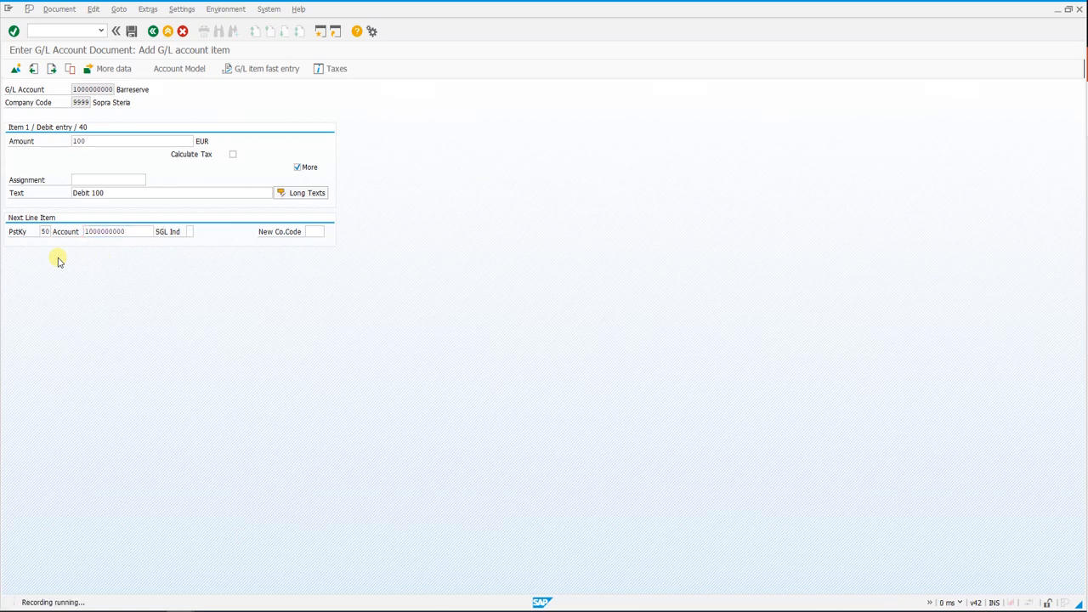
pyautogui.click(301, 232)
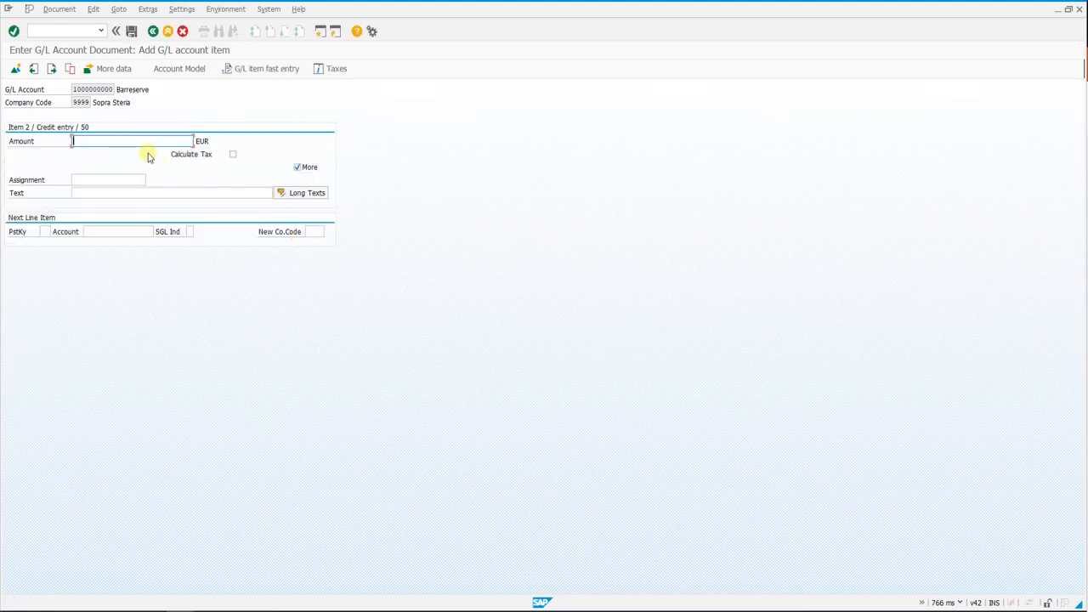
# - Set the credit item's amount to 100 and text to "Credit 100", and post the document to finish the recording
pyautogui.write('100')
pyautogui.click(109, 192)
pyautogui.write('Credit 1')
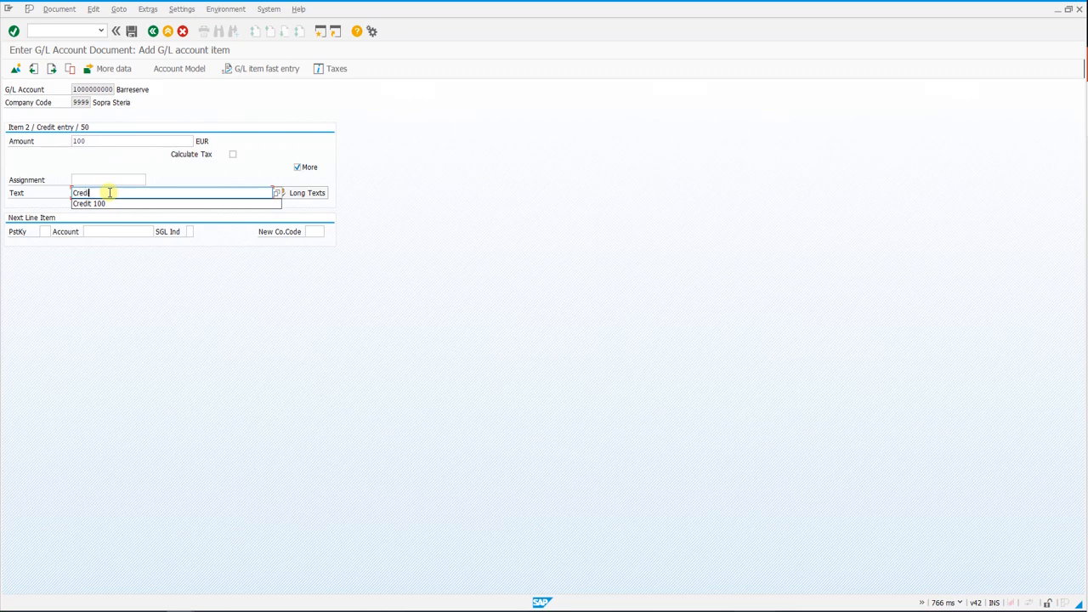
pyautogui.write('00')
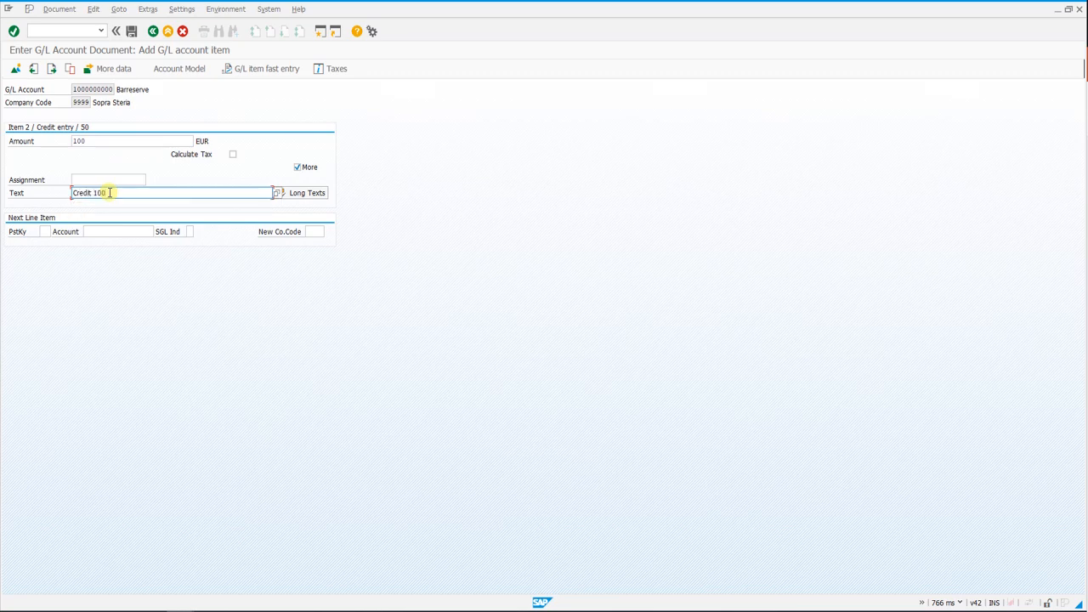
pyautogui.click(133, 31)
pyautogui.click(301, 233)
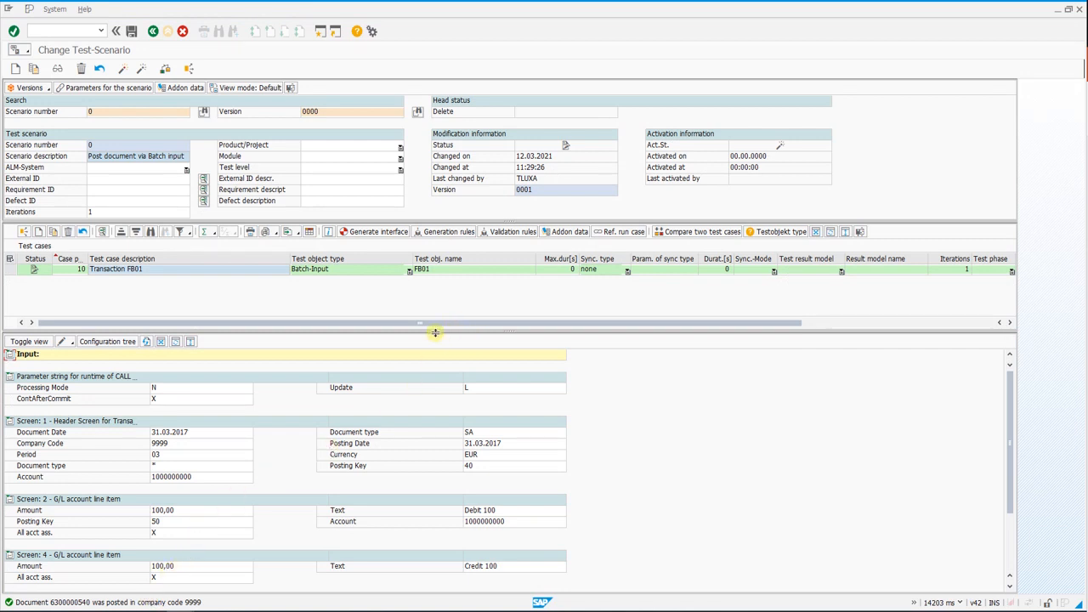
# - Save the test scenario from the enlarged test data view, restore the full layout and return to the SAP menu
pyautogui.click(157, 344)
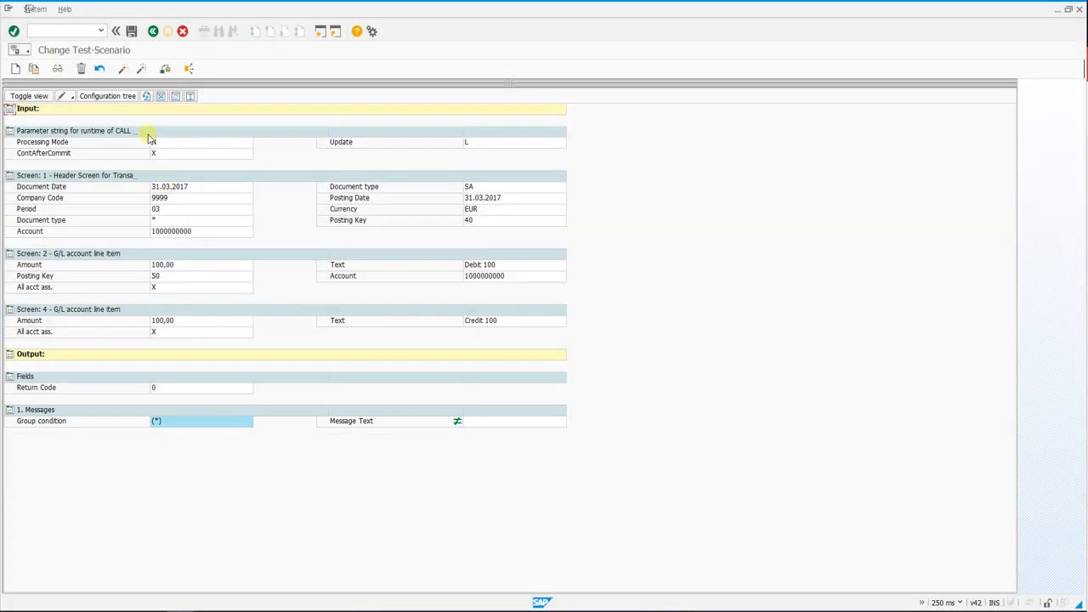
pyautogui.click(132, 33)
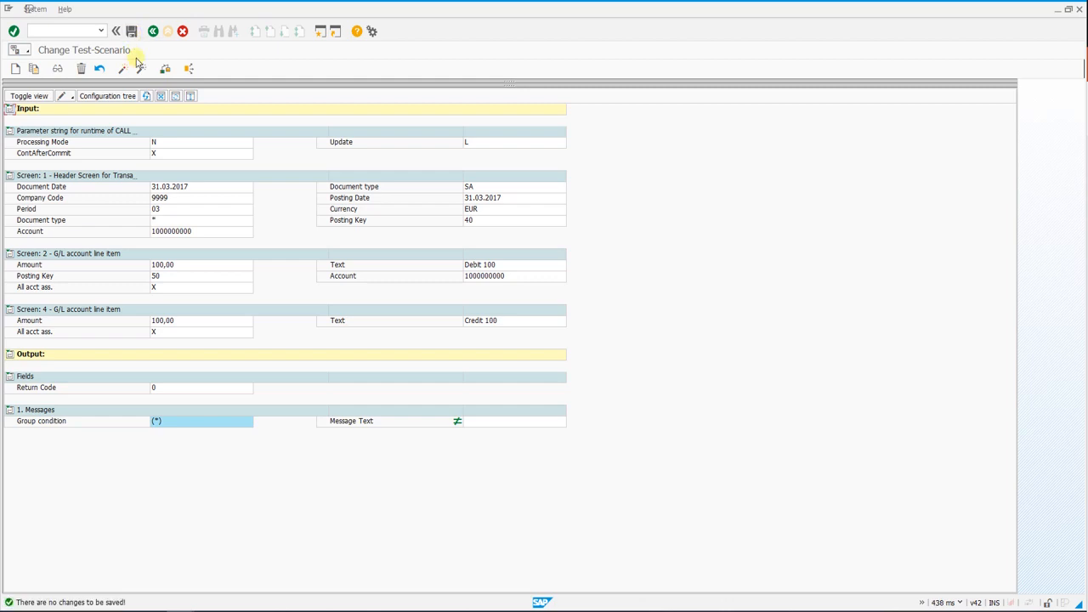
pyautogui.click(175, 96)
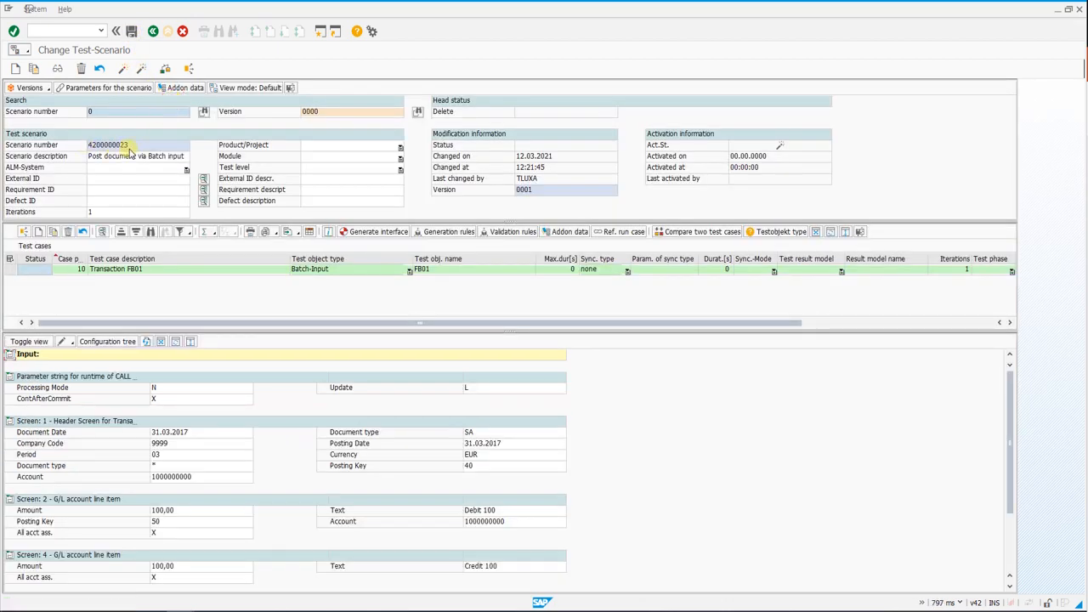
pyautogui.click(152, 32)
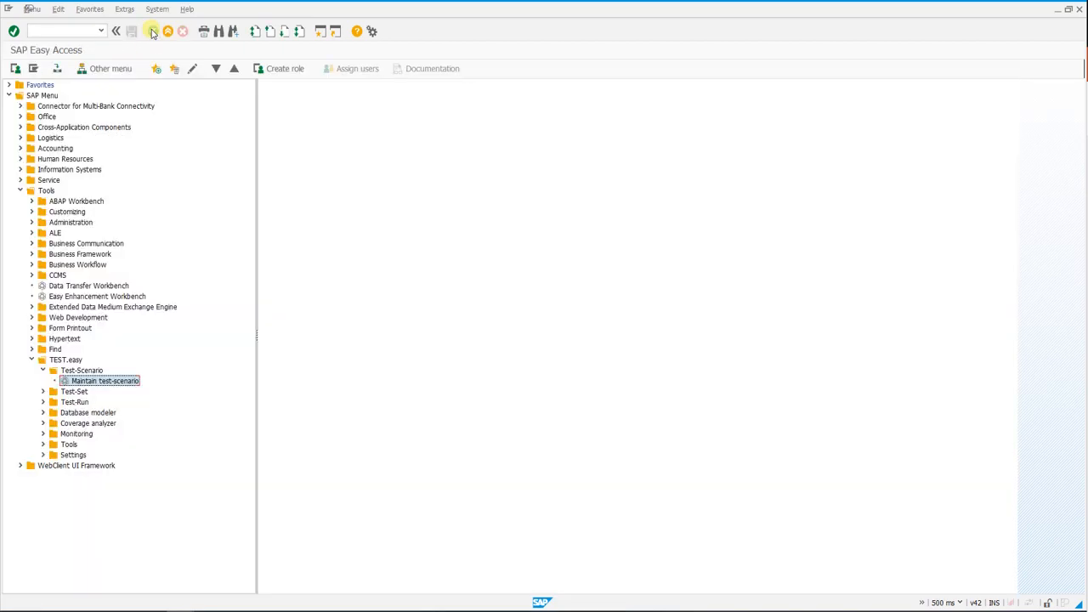
# - Open test set maintenance in TEST.easy and create a new test set with the description "Post document"
pyautogui.click(42, 391)
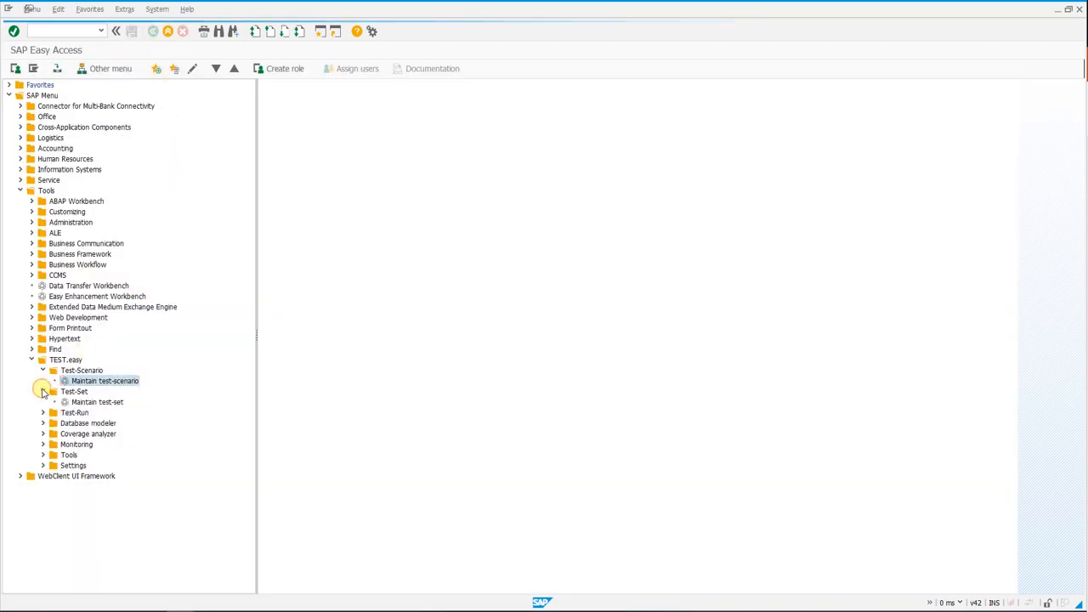
pyautogui.click(87, 402)
pyautogui.doubleClick(88, 402)
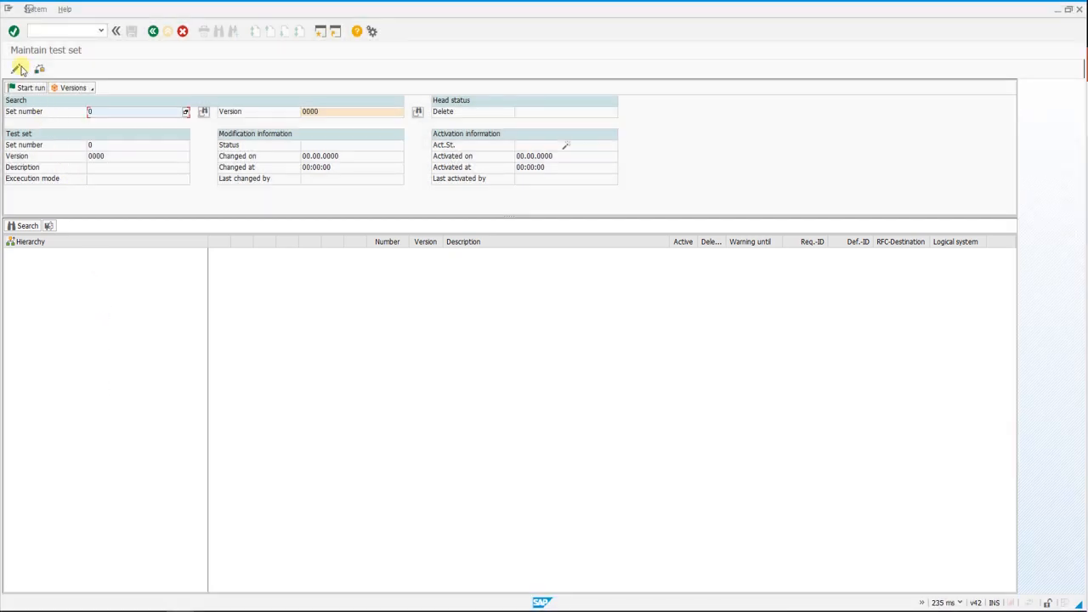
pyautogui.click(19, 70)
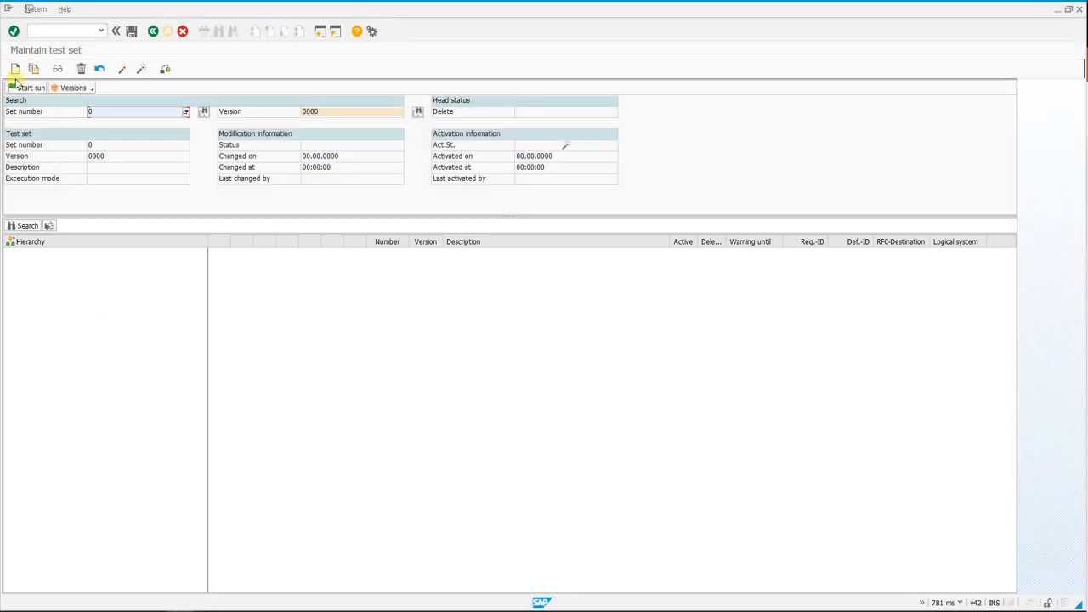
pyautogui.click(15, 70)
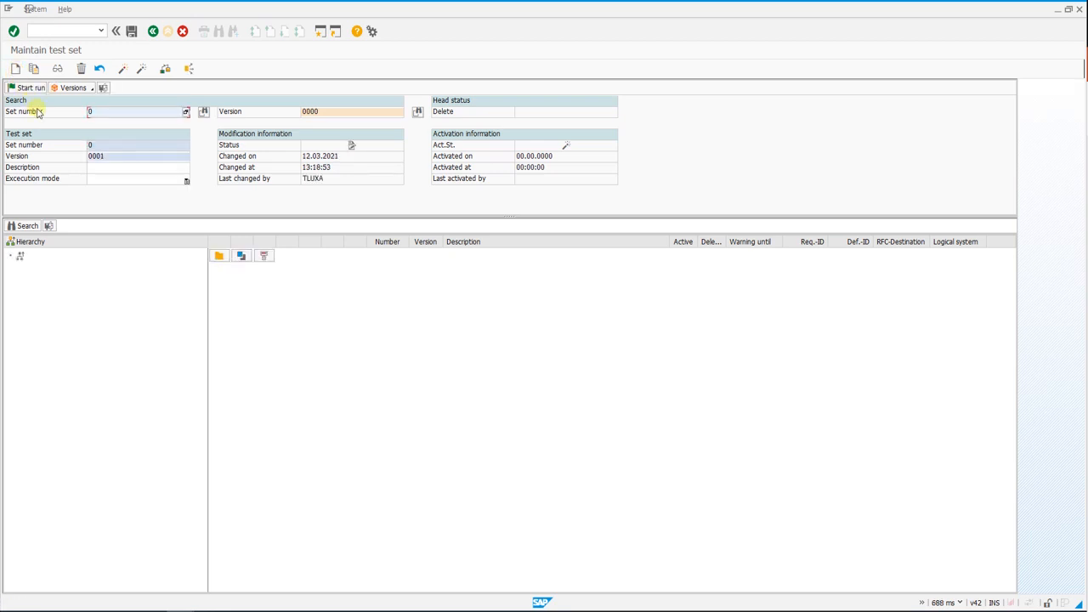
pyautogui.click(120, 171)
pyautogui.write('Post document')
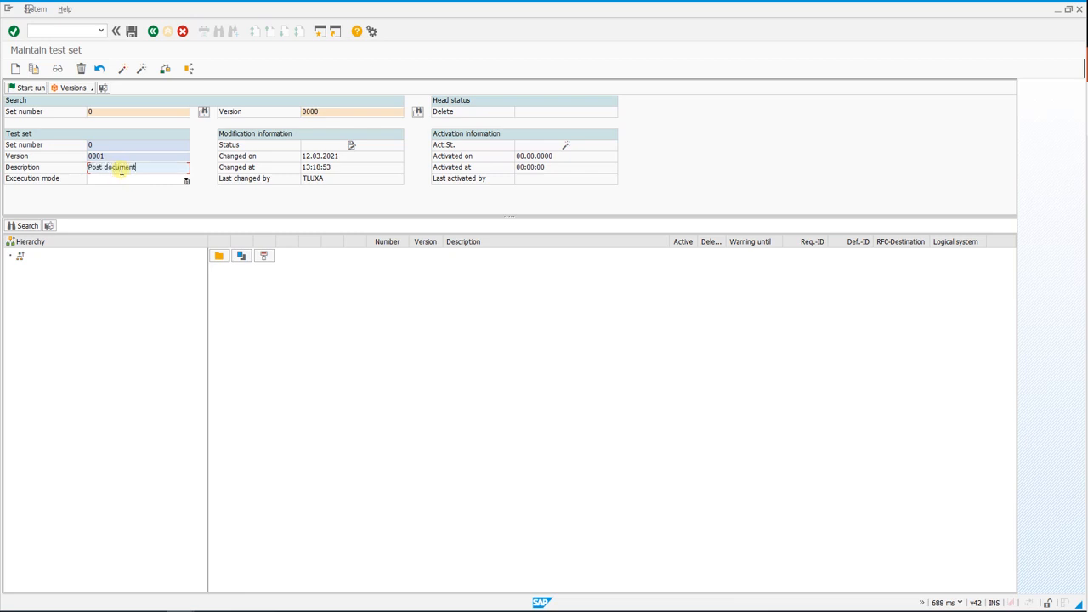
# - Add the test scenario "Post document via Batch input" to the test set
pyautogui.click(262, 256)
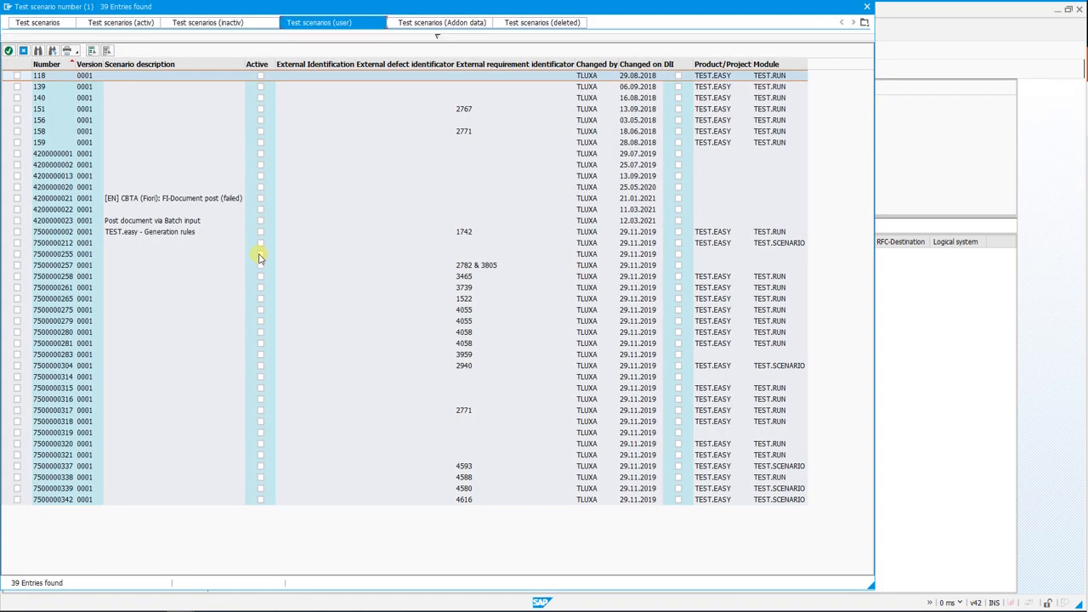
pyautogui.click(68, 221)
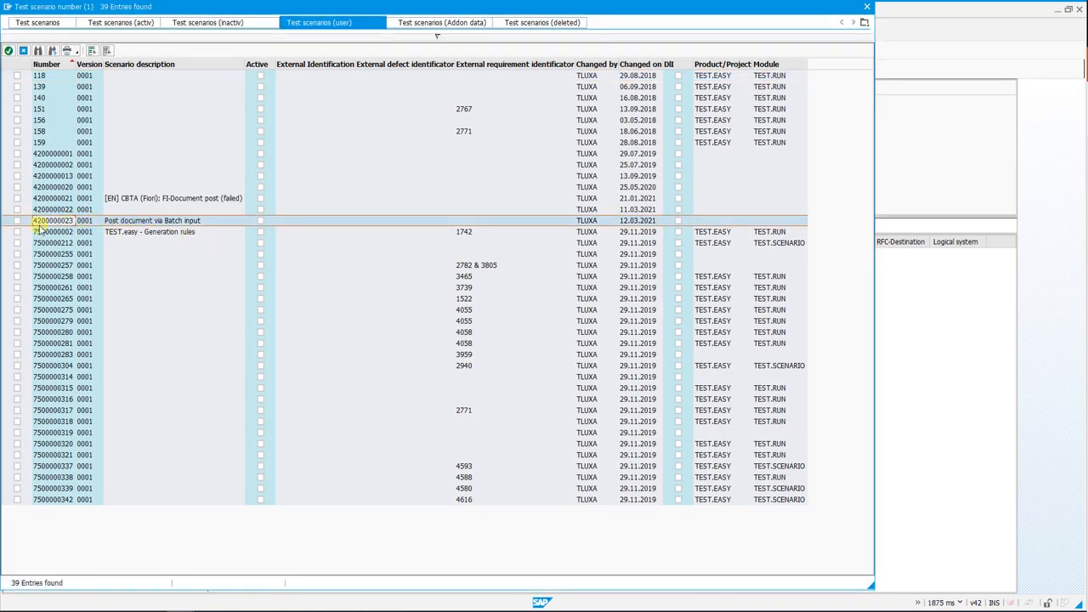
pyautogui.click(17, 221)
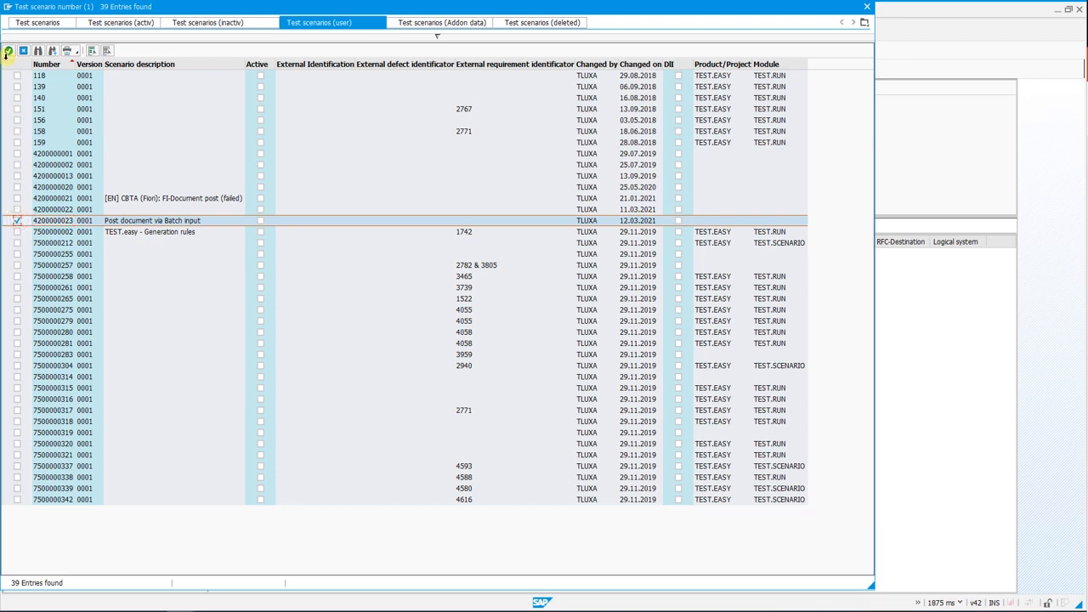
pyautogui.click(8, 51)
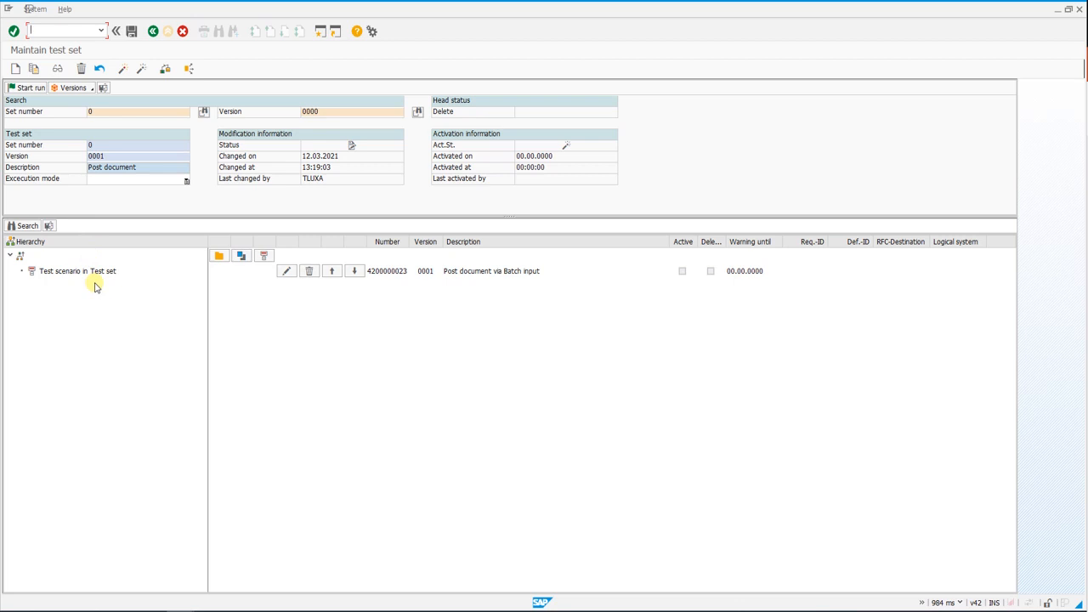
# - Save the test set and execute a new test run for it with the preset run options
pyautogui.click(132, 32)
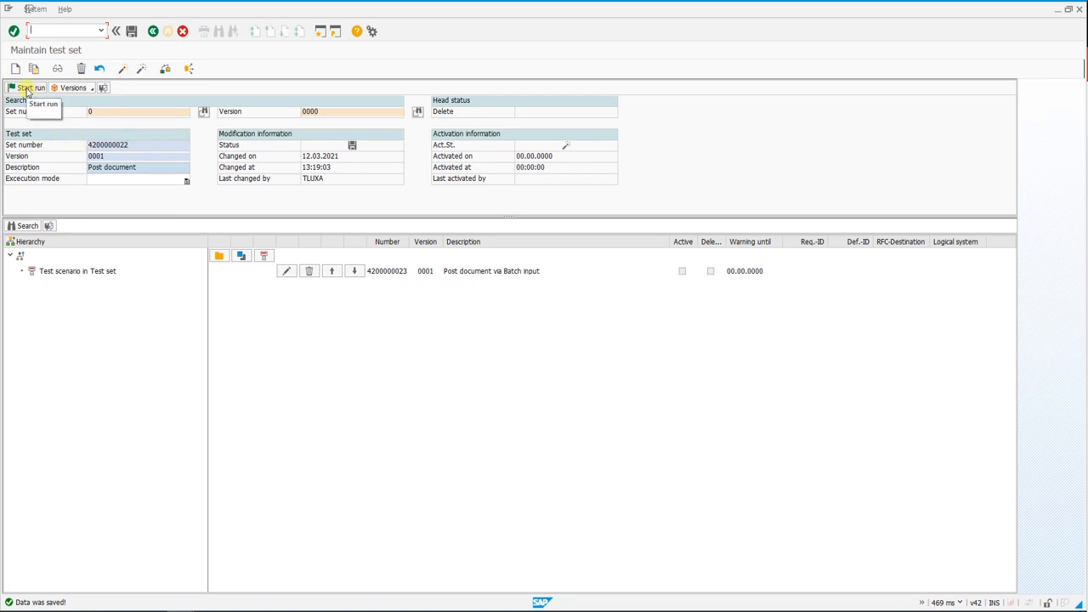
pyautogui.click(27, 88)
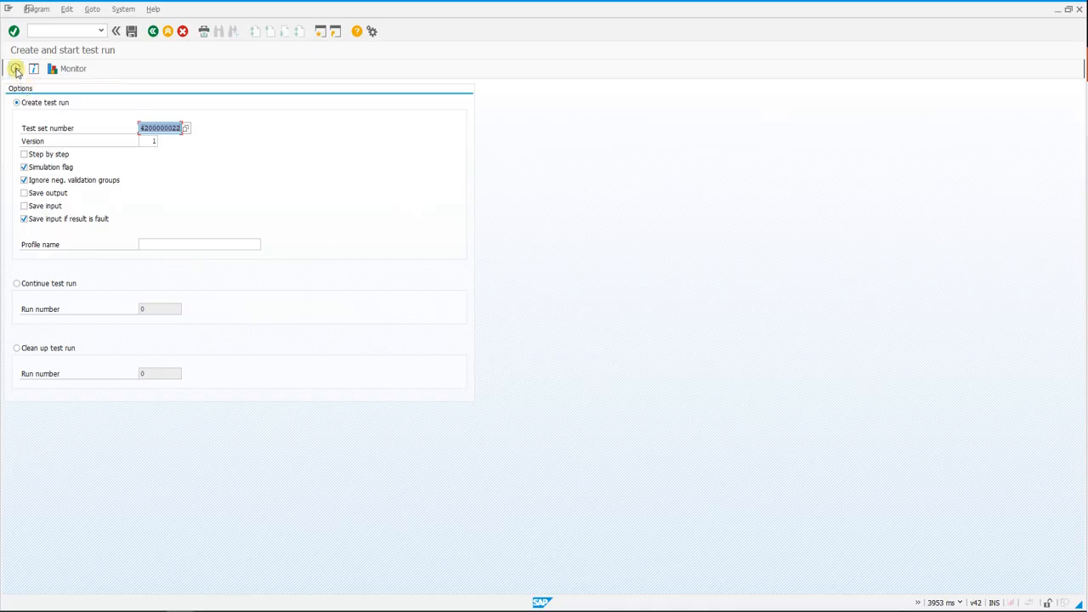
pyautogui.click(15, 69)
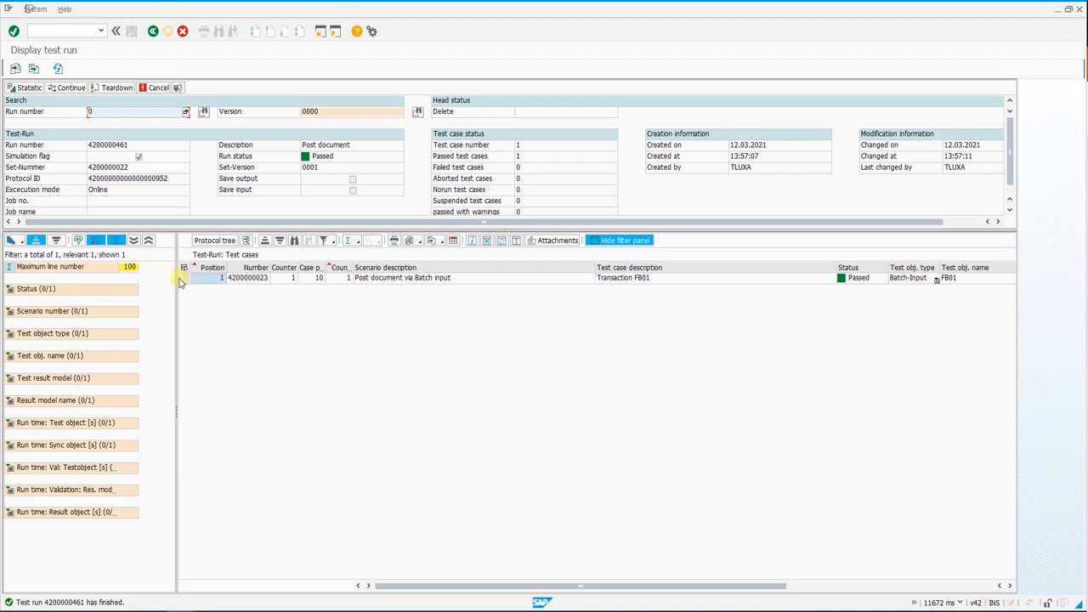
# - Examine the FB01 test case's protocol tree, with both output messages expanded and the ACTUAL value column widened to read the full texts
pyautogui.click(183, 278)
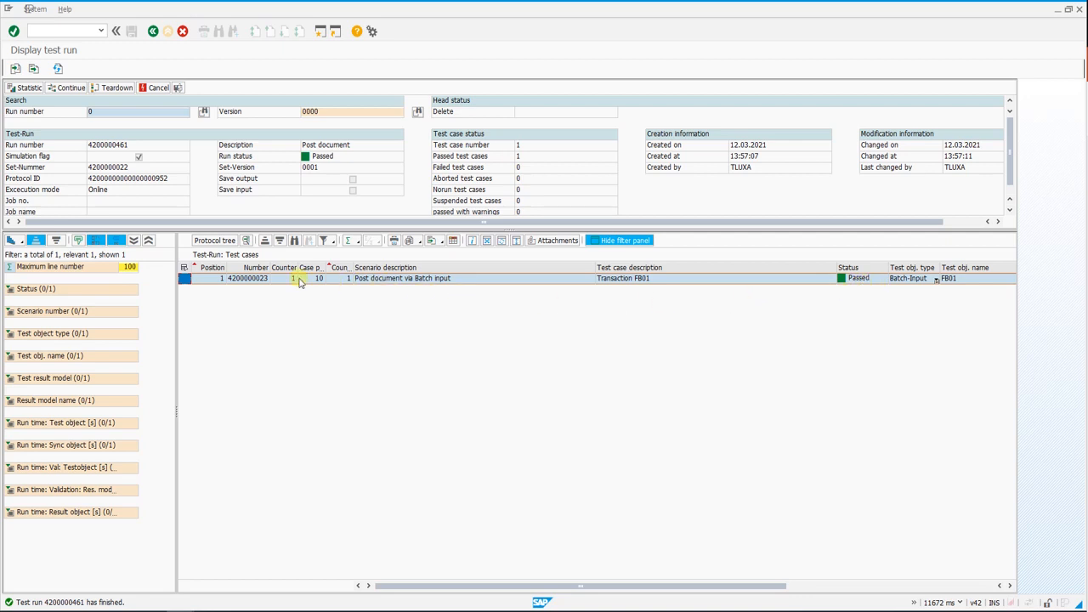
pyautogui.click(205, 240)
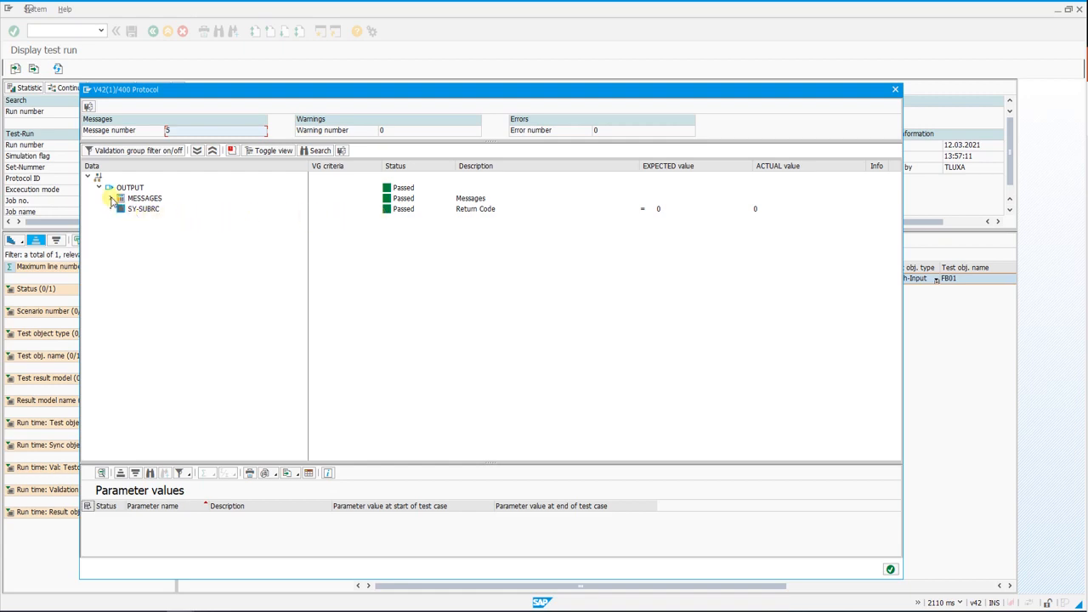
pyautogui.click(110, 199)
pyautogui.click(121, 219)
pyautogui.click(132, 230)
pyautogui.click(121, 251)
pyautogui.click(133, 262)
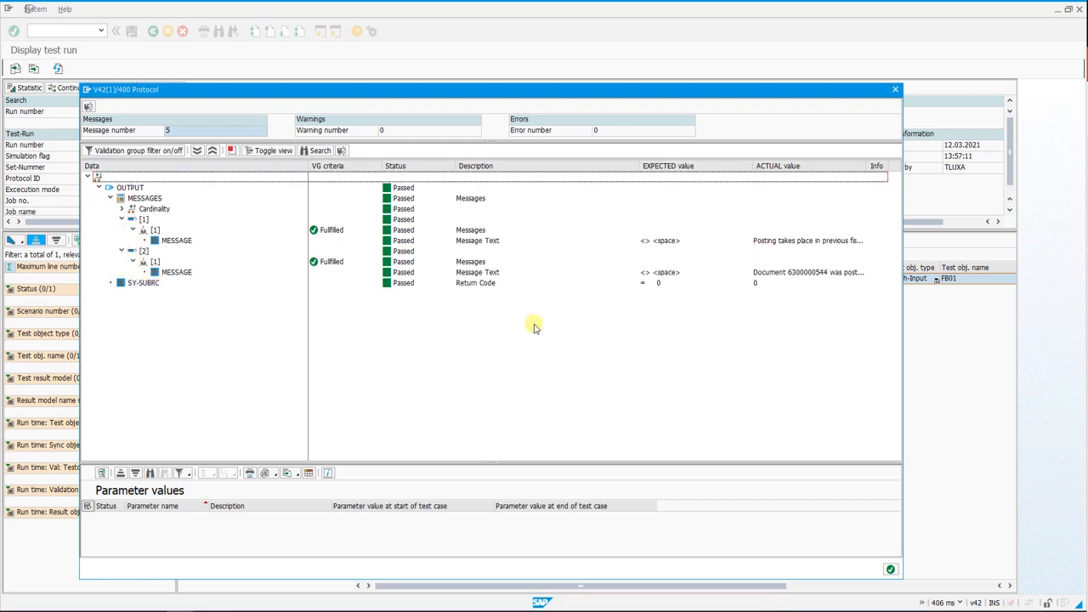
pyautogui.moveTo(753, 165); pyautogui.dragTo(696, 165)
pyautogui.moveTo(826, 165); pyautogui.dragTo(897, 165)
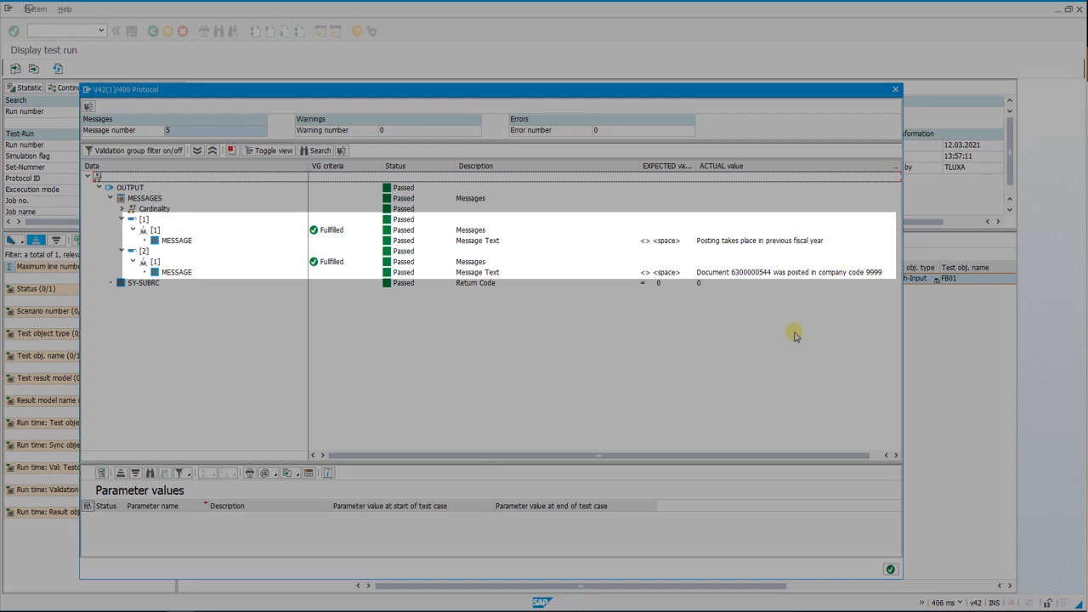